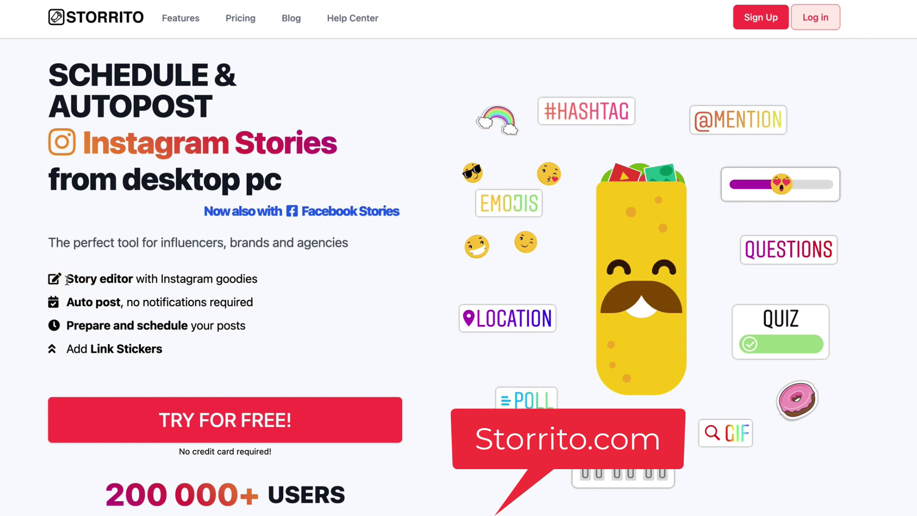
# Highlight the Story editor feature text on the homepage, then clear the highlight.
pyautogui.moveTo(66, 279); pyautogui.dragTo(133, 281)
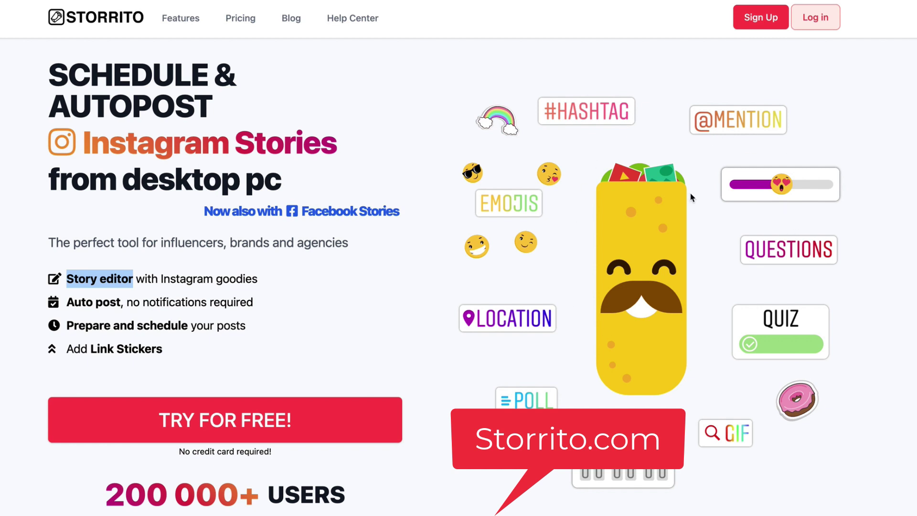
pyautogui.click(906, 183)
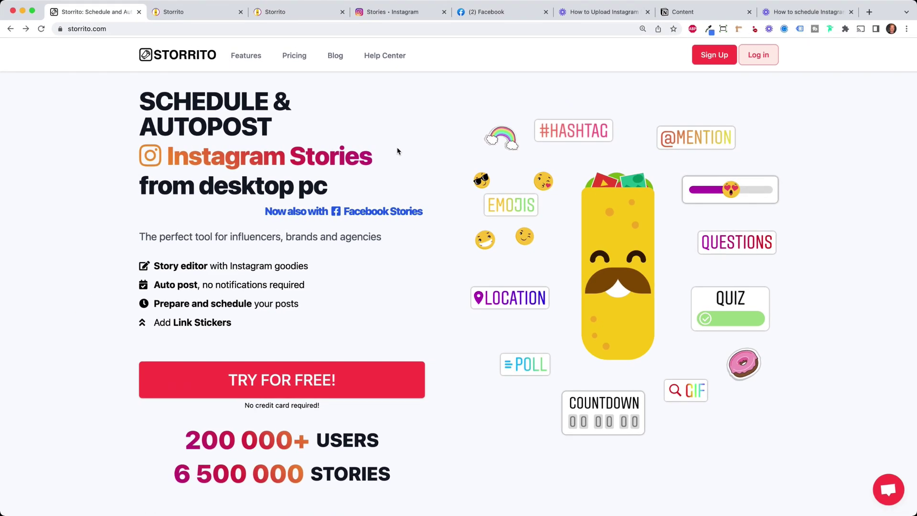
# Start a free account, then begin connecting a new Instagram account from the accounts list.
pyautogui.click(293, 389)
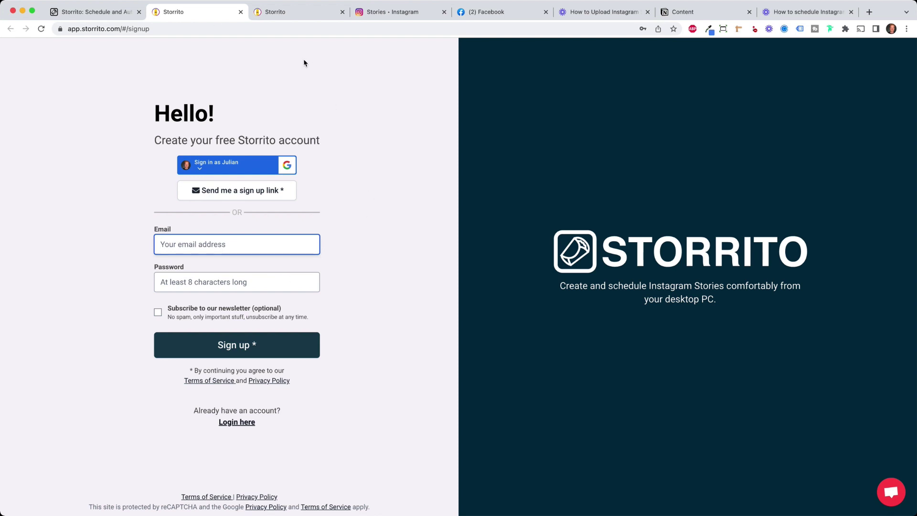
pyautogui.click(308, 13)
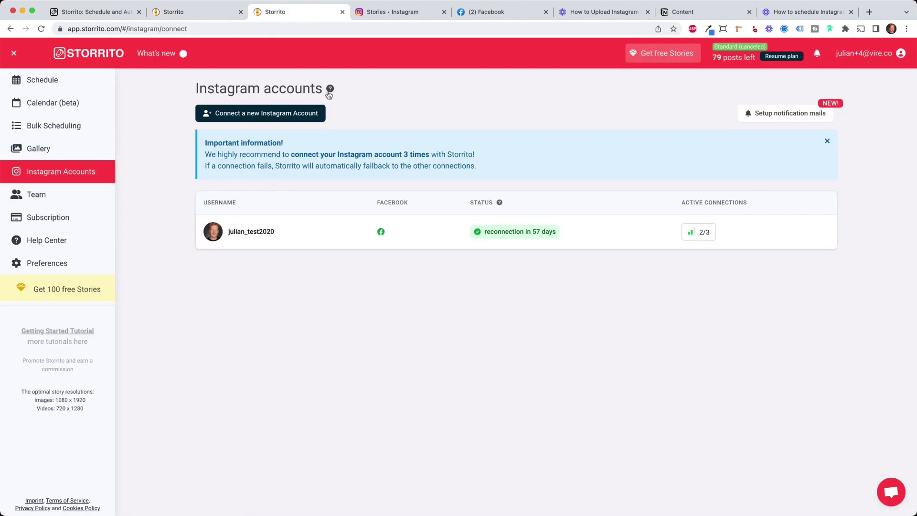
pyautogui.click(296, 114)
pyautogui.write('cologne')
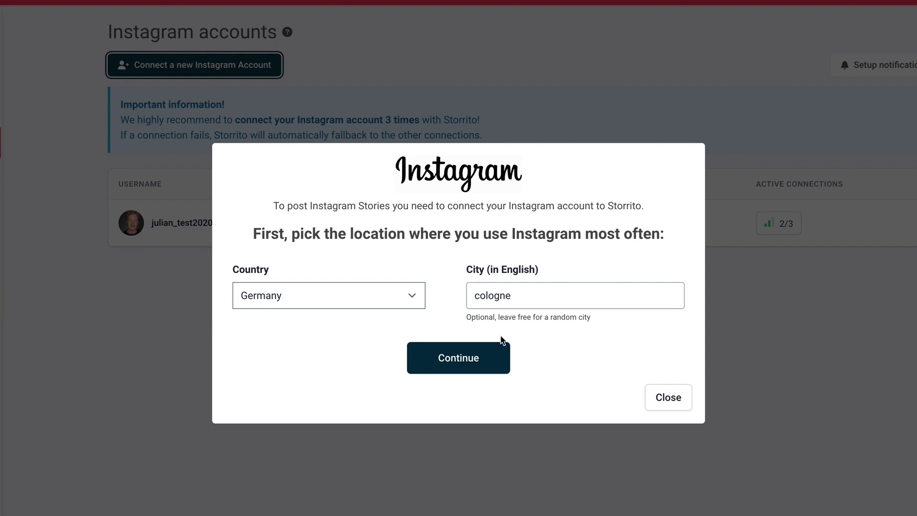
# Confirm the Germany/Cologne location, then dismiss the Instagram login prompt.
pyautogui.click(497, 361)
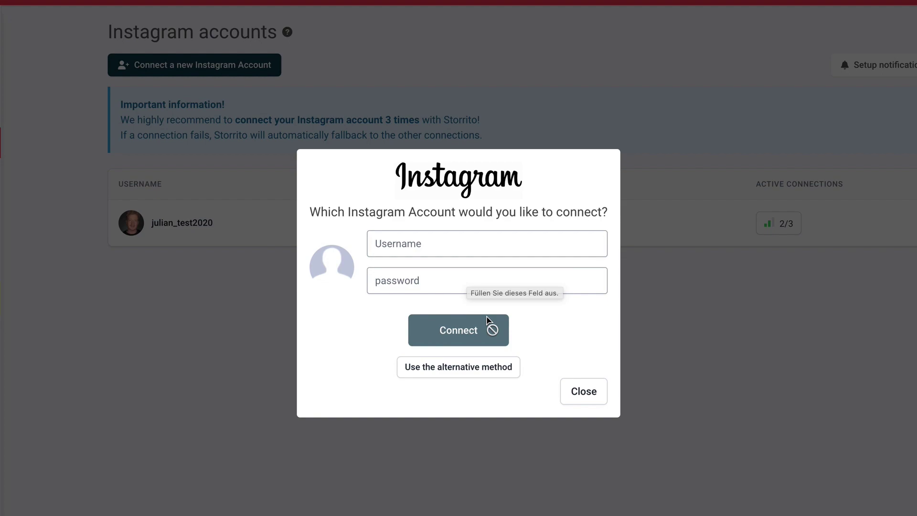
pyautogui.click(576, 383)
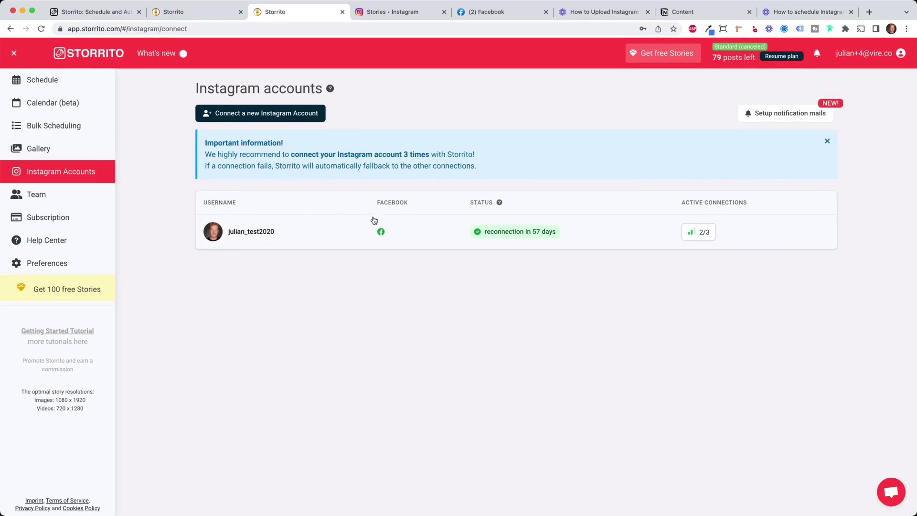
# Upload the cat video file into the Gallery.
pyautogui.click(65, 150)
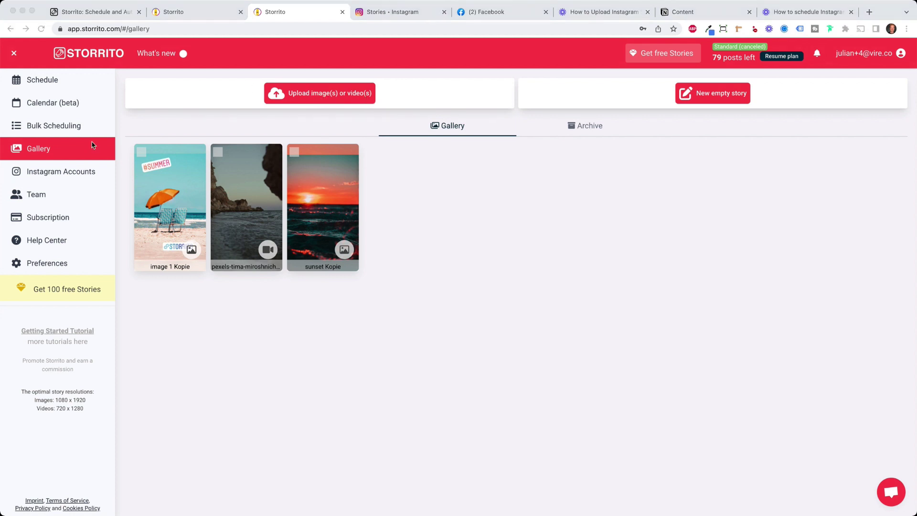
pyautogui.moveTo(115, 200); pyautogui.dragTo(454, 209)
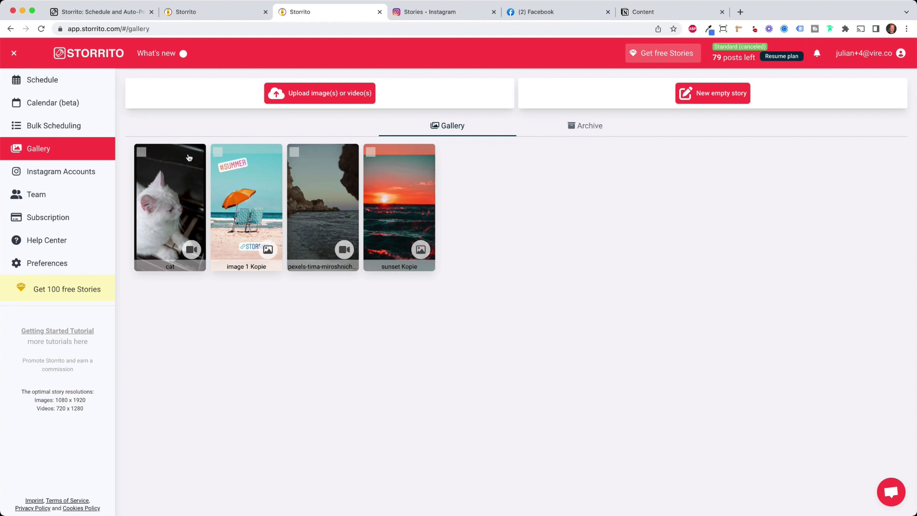
# Open the cat video in the story editor and stretch its cut to the full 38 seconds.
pyautogui.moveTo(170, 207)
pyautogui.click(191, 210)
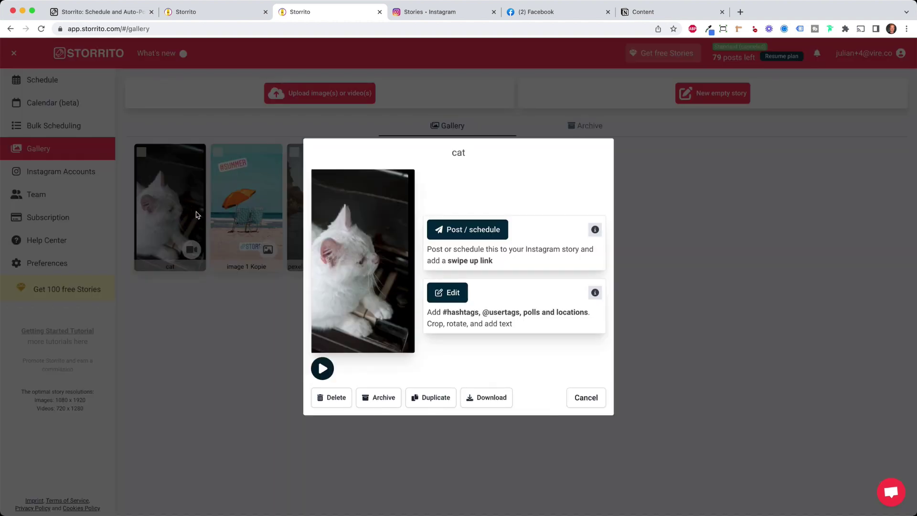
pyautogui.click(462, 299)
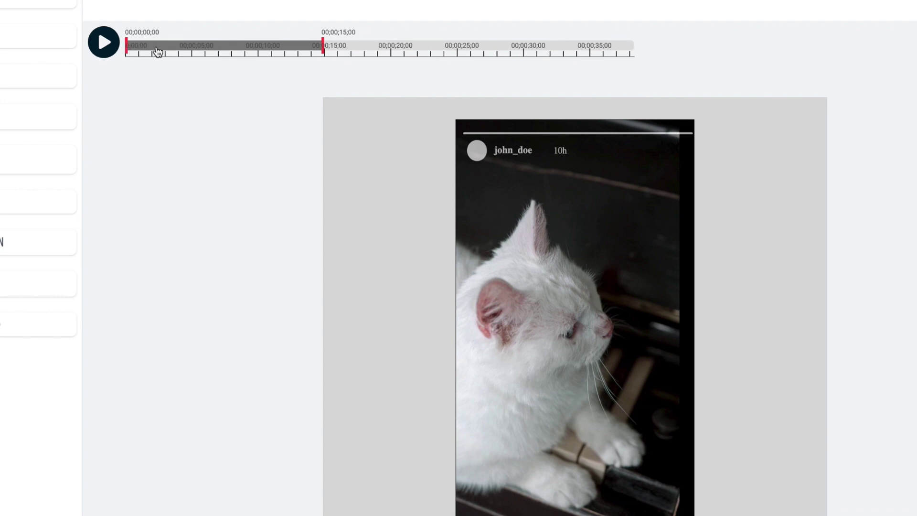
pyautogui.moveTo(210, 51)
pyautogui.mouseDown()
pyautogui.moveTo(392, 52)
pyautogui.moveTo(198, 53)
pyautogui.mouseUp()
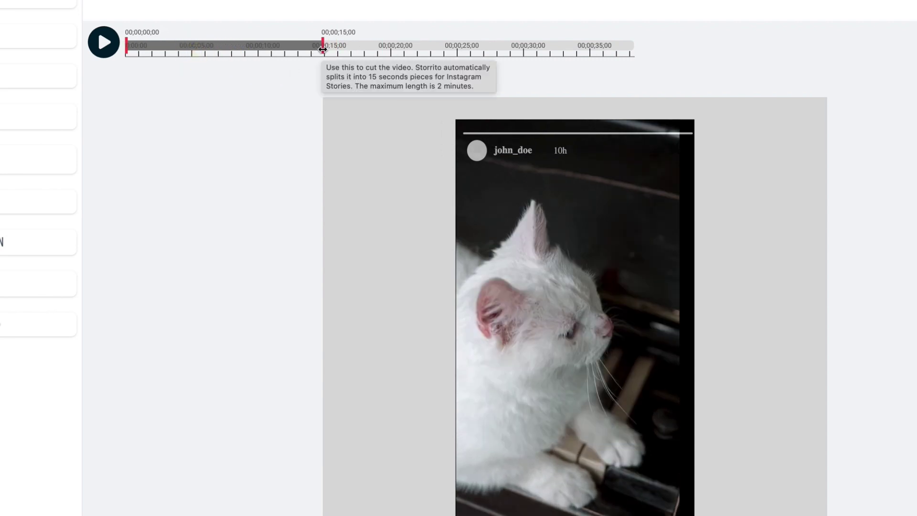
pyautogui.moveTo(322, 49); pyautogui.dragTo(643, 46)
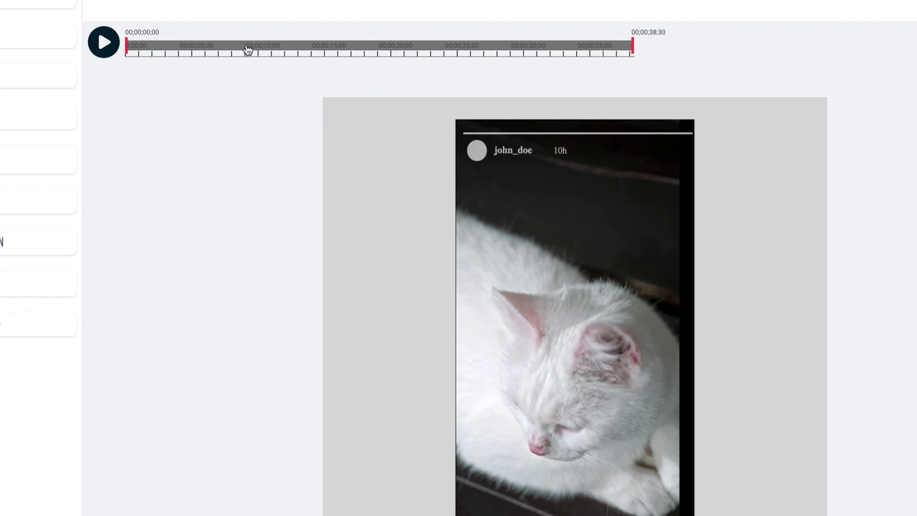
# Add an enlarged #CAT hashtag sticker near the story's top right.
pyautogui.click(231, 53)
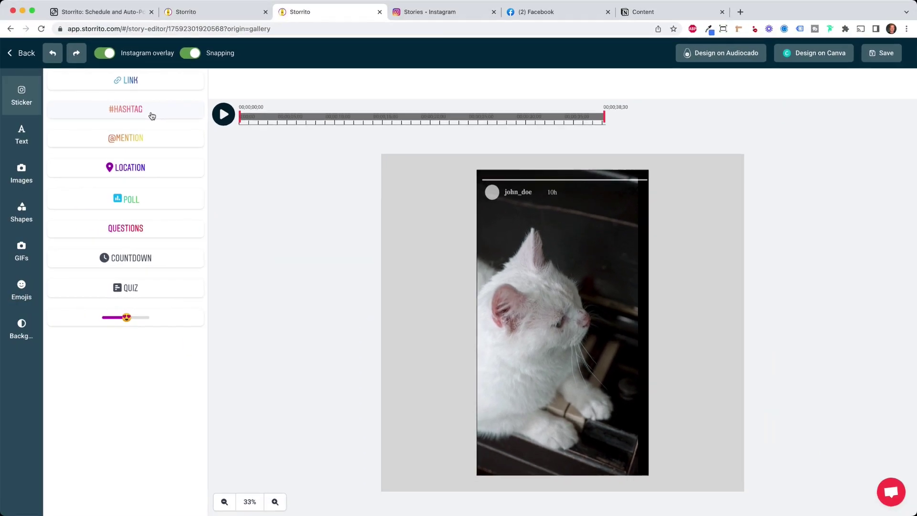
pyautogui.click(105, 94)
pyautogui.write('CAT')
pyautogui.click(571, 376)
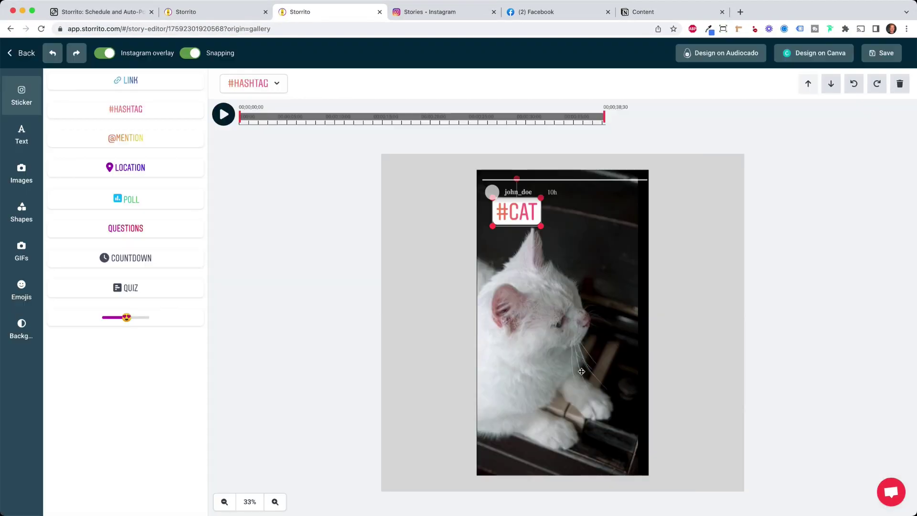
pyautogui.moveTo(507, 212); pyautogui.dragTo(546, 266)
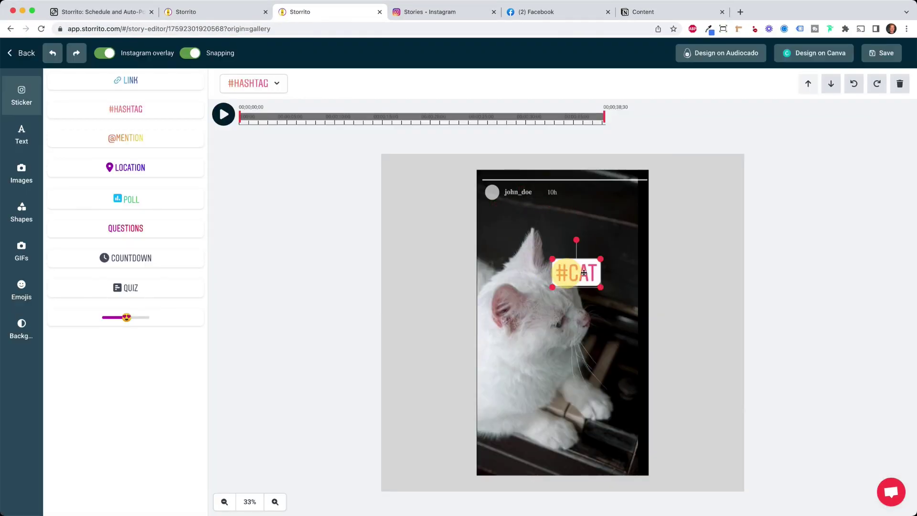
pyautogui.moveTo(603, 260)
pyautogui.mouseDown()
pyautogui.moveTo(612, 247)
pyautogui.moveTo(598, 234)
pyautogui.mouseUp()
pyautogui.moveTo(588, 274)
pyautogui.mouseDown()
pyautogui.moveTo(596, 224)
pyautogui.moveTo(622, 224)
pyautogui.moveTo(603, 232)
pyautogui.mouseUp()
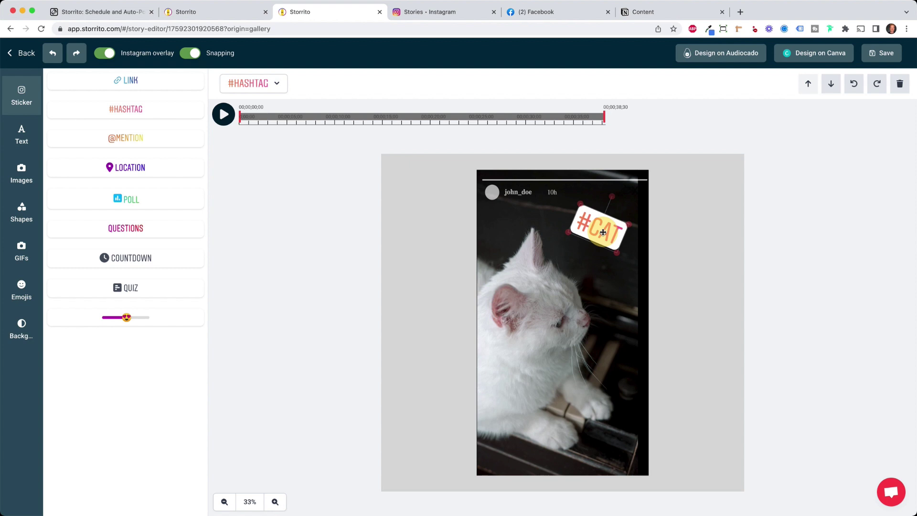
# Add a cat-emoji slider near the bottom edge and save the story.
pyautogui.click(126, 317)
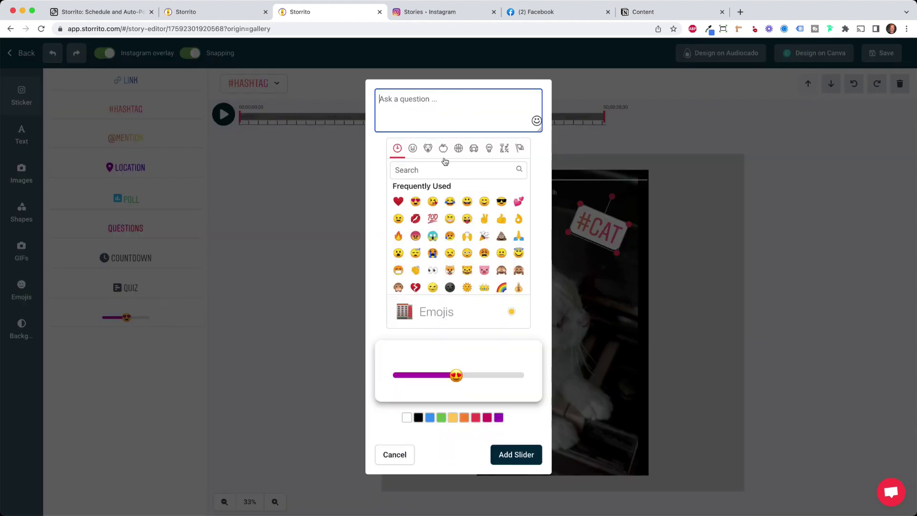
pyautogui.click(433, 172)
pyautogui.write('c')
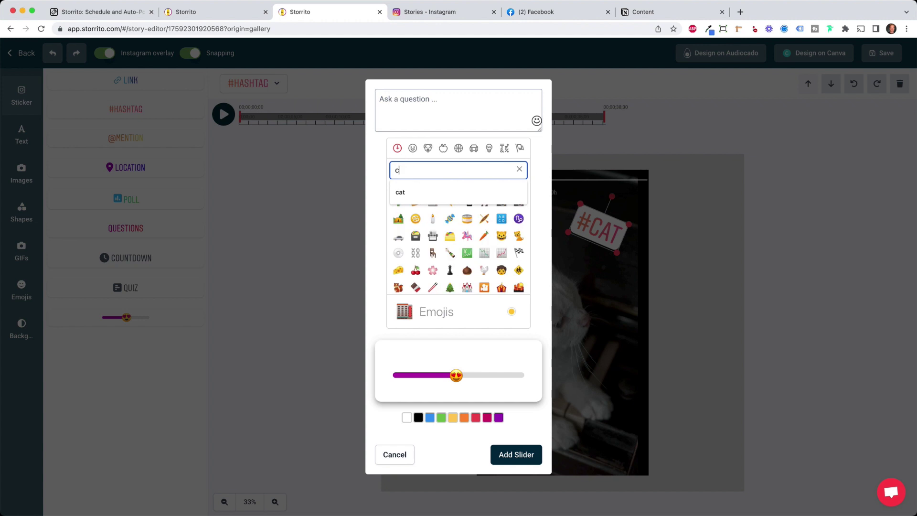
pyautogui.write('at')
pyautogui.click(416, 201)
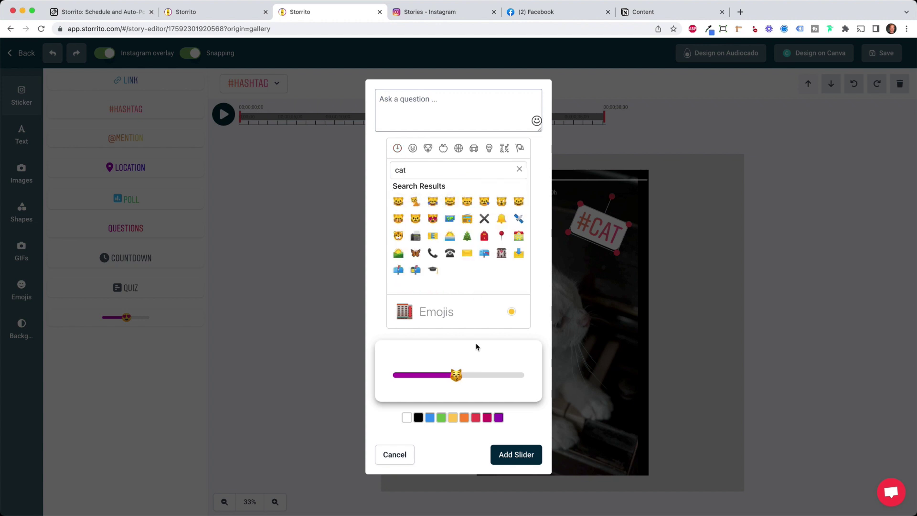
pyautogui.click(522, 456)
pyautogui.moveTo(578, 335); pyautogui.dragTo(579, 448)
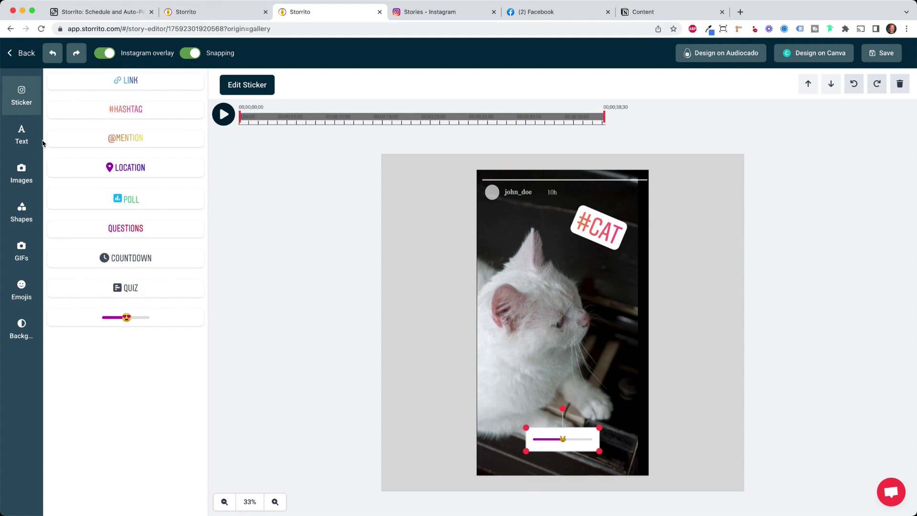
pyautogui.click(874, 63)
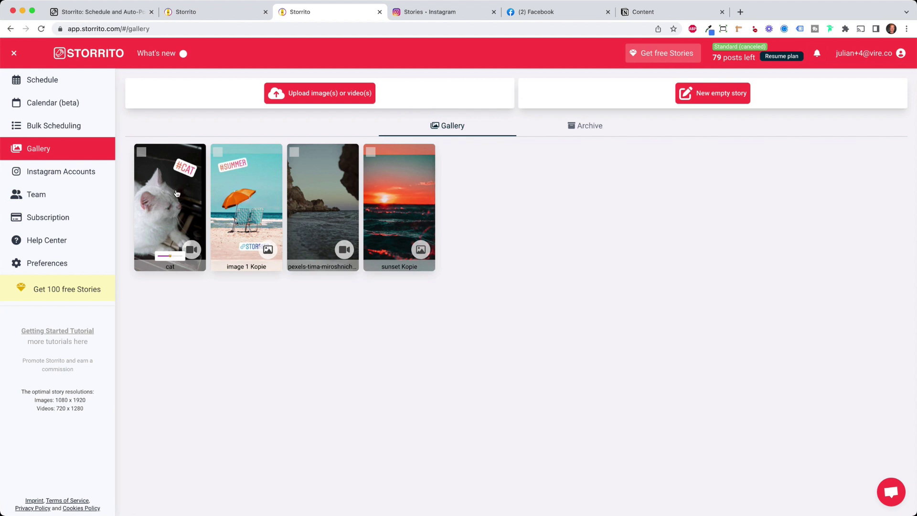
# Open the cat story's Post / schedule page from the Gallery.
pyautogui.click(177, 193)
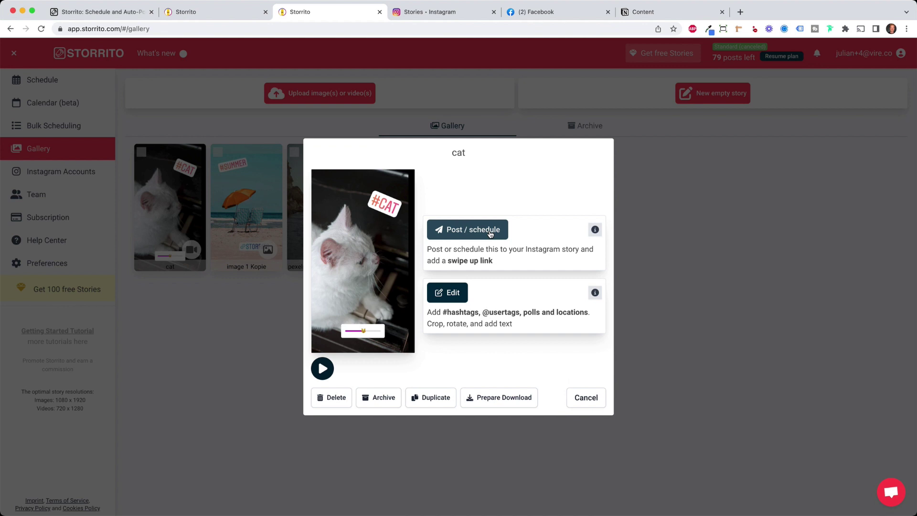
pyautogui.click(490, 231)
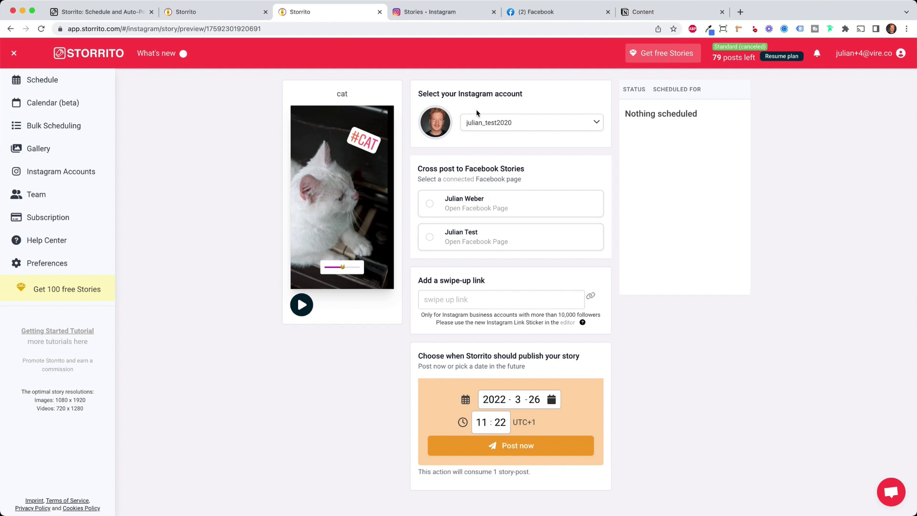
# Post now to Instagram and Julian Test page, then set publish time to March 27, 11:00.
pyautogui.click(430, 239)
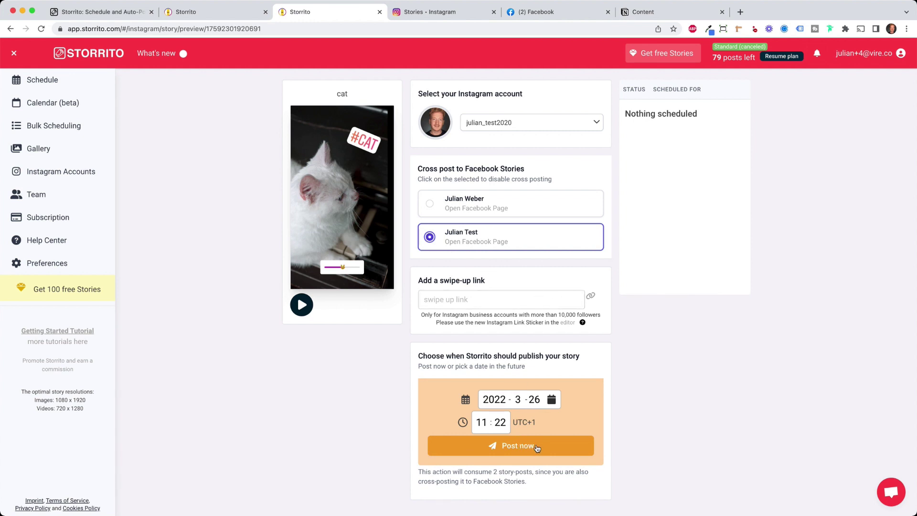
pyautogui.click(562, 448)
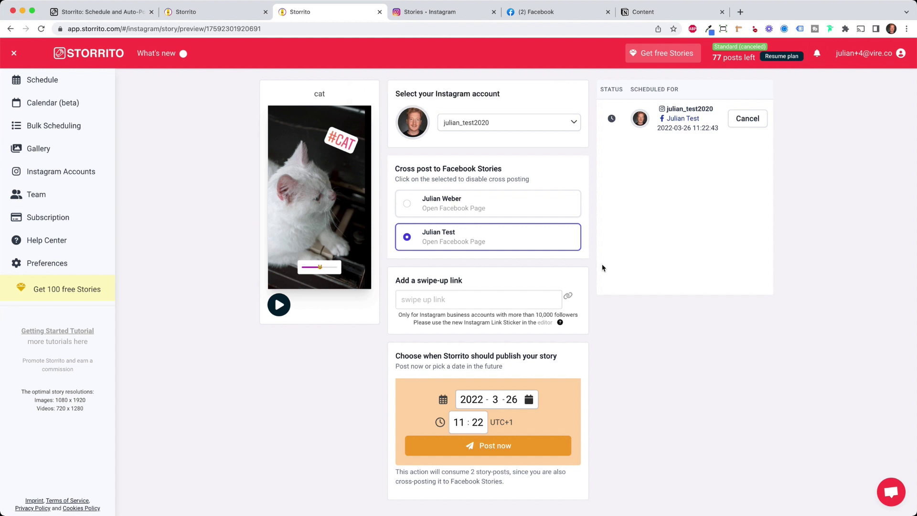
pyautogui.click(529, 401)
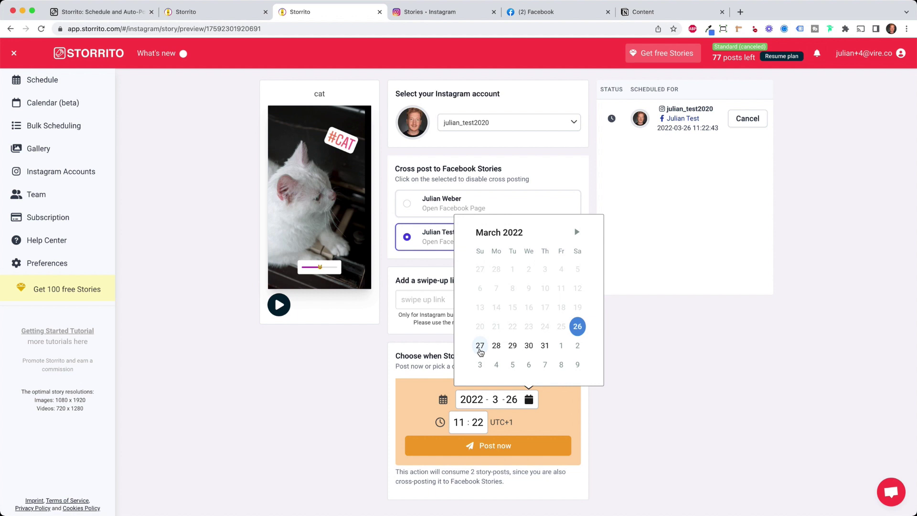
pyautogui.click(480, 346)
pyautogui.click(479, 423)
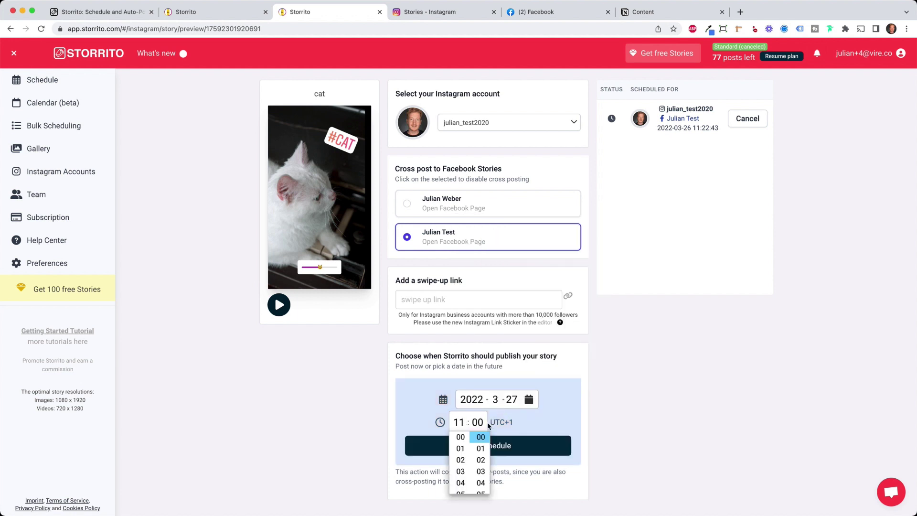
pyautogui.click(598, 424)
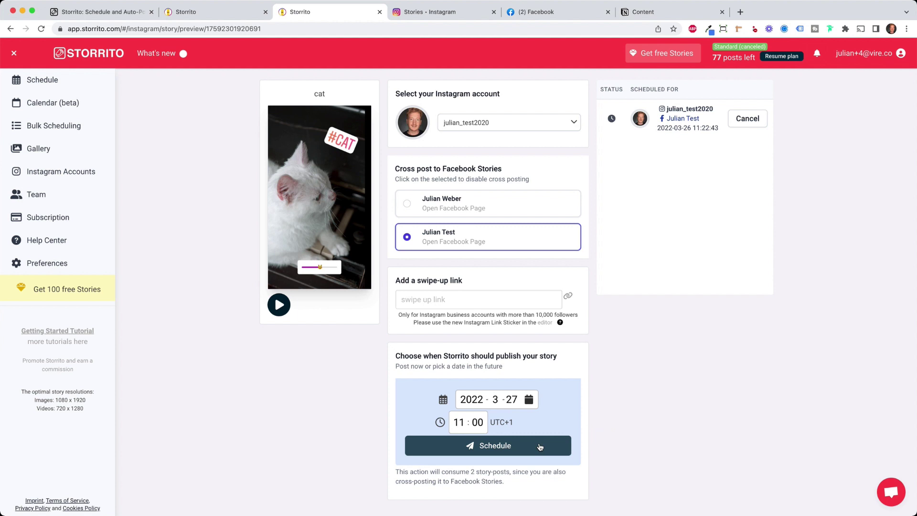
# Schedule the cat story for 27 March 2022 at 11:00.
pyautogui.click(540, 447)
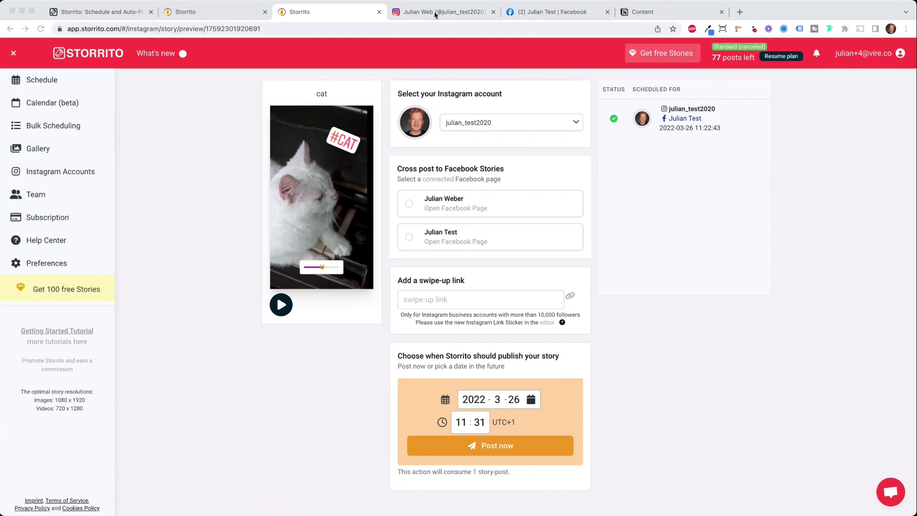
# Reload the Instagram profile and play the new cat story through its clips.
pyautogui.click(436, 14)
pyautogui.click(41, 29)
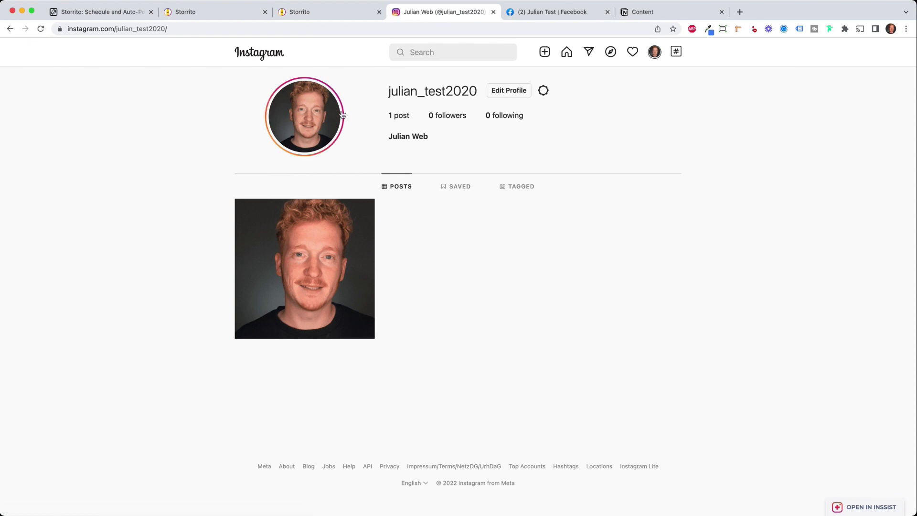
pyautogui.click(317, 128)
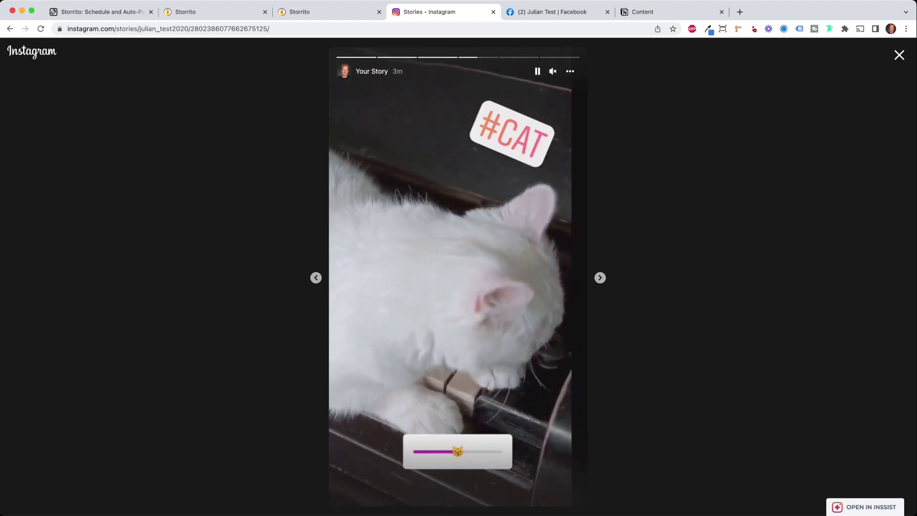
pyautogui.click(601, 279)
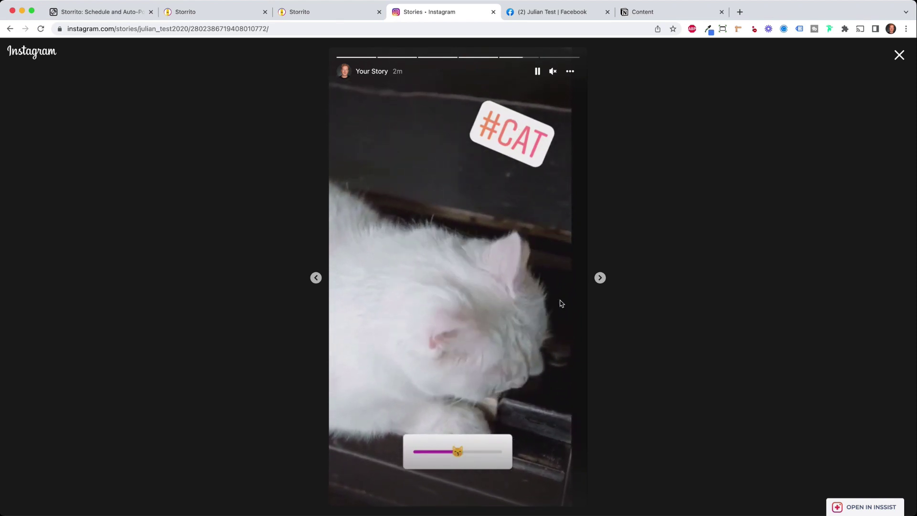
# Switch to the Facebook tab to confirm the cat story plays on the Julian Test page.
pyautogui.hotkey('ctrl', 'Tab')
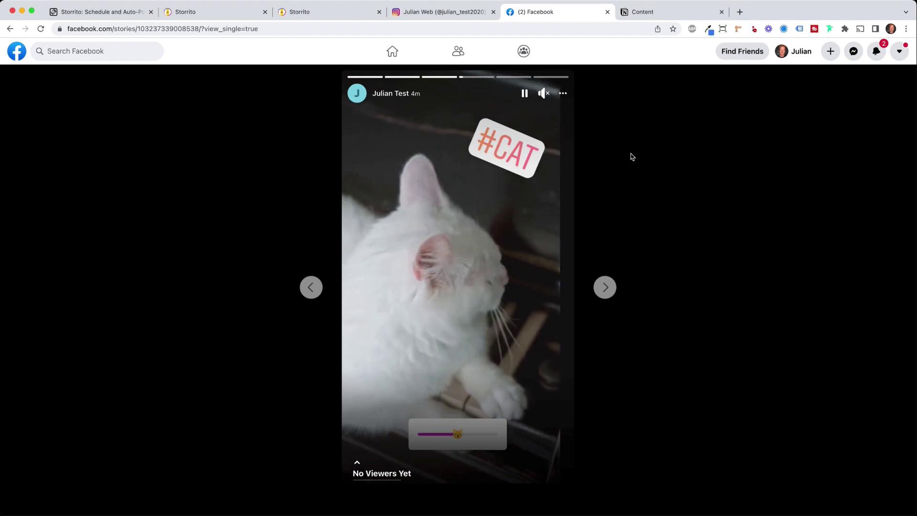